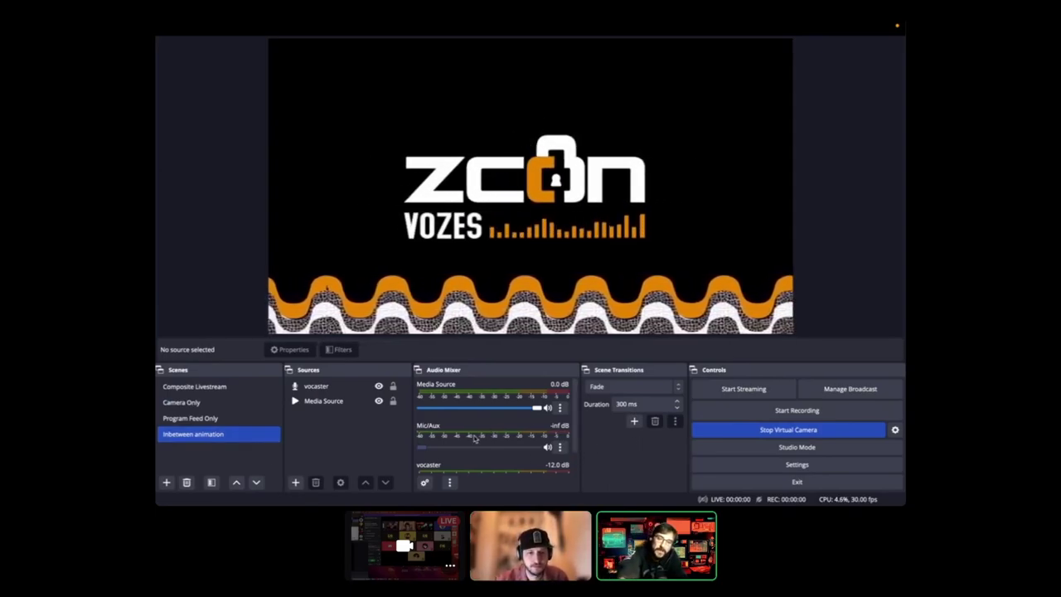
Examine the vocaster channel in the audio mixer and the mixer's additional options.
scroll(456, 447, "down", 1)
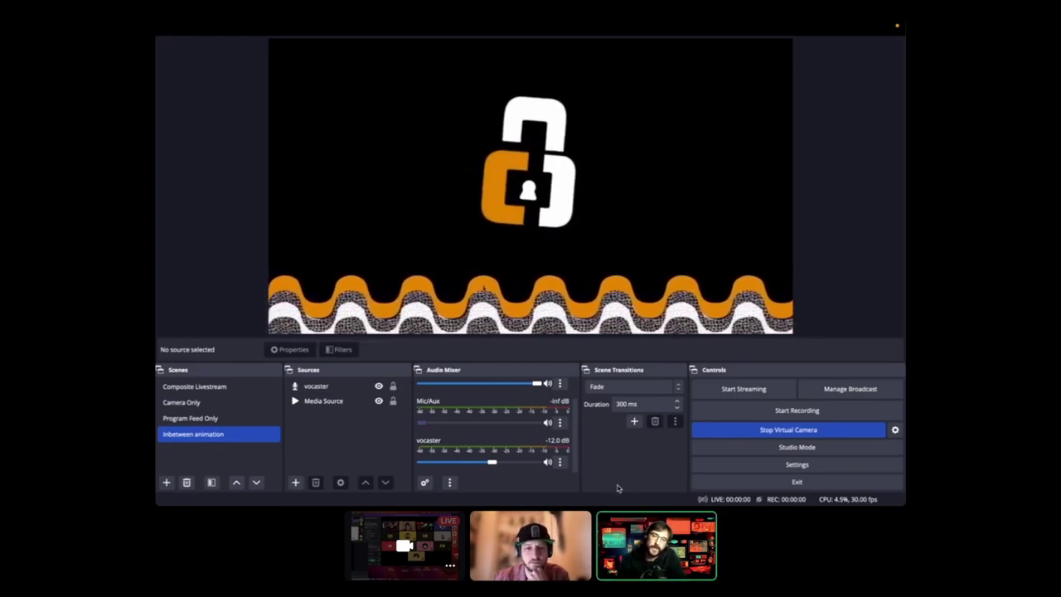
left_click(451, 483)
left_click(482, 455)
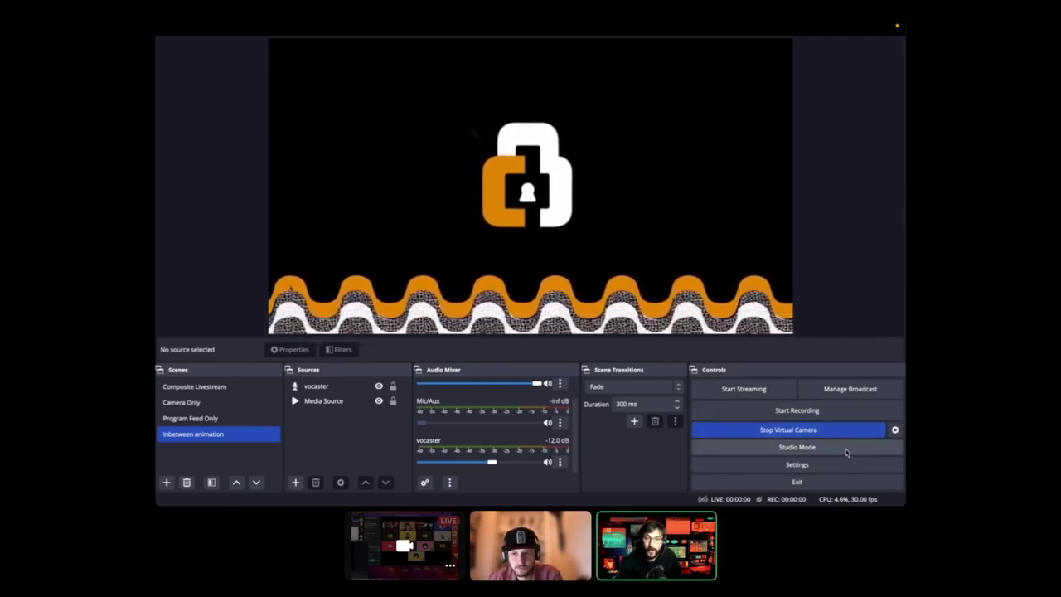
Review the YouTube broadcast setup for creating a new broadcast and selecting an existing one, and close it without creating or selecting any.
left_click(843, 388)
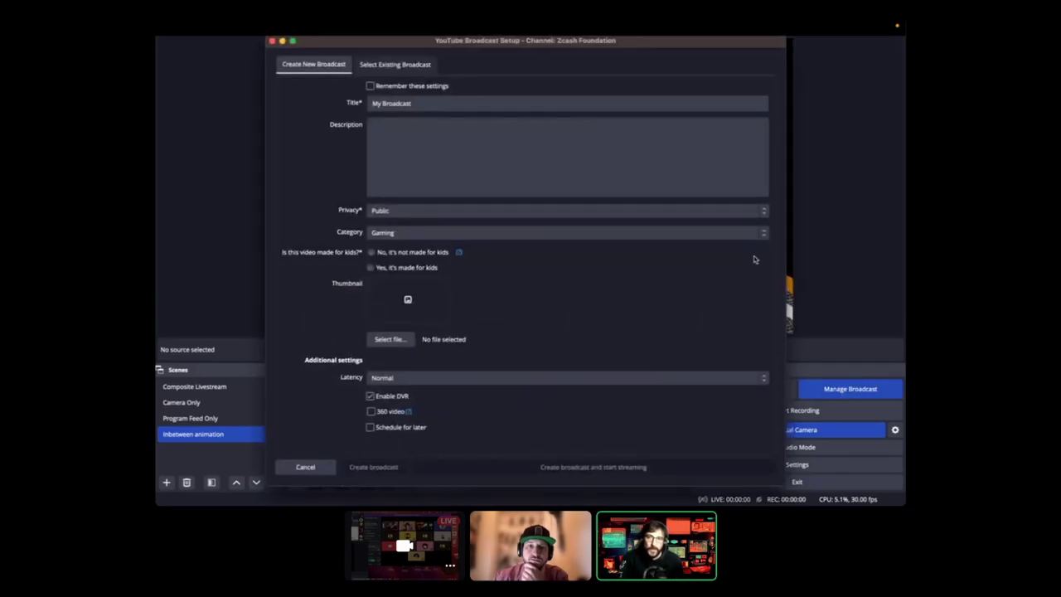
left_click(409, 66)
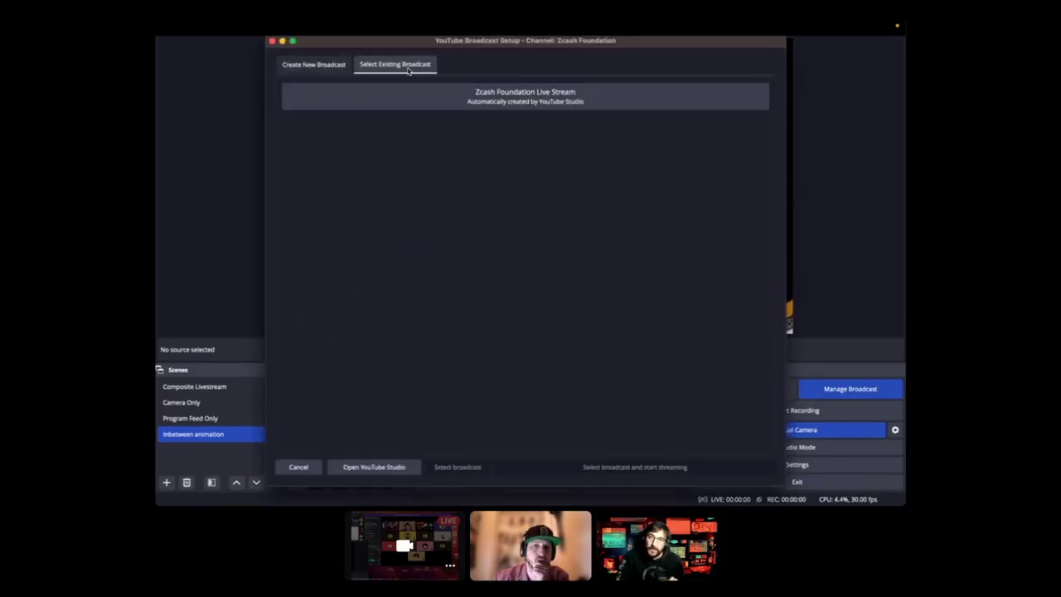
left_click(327, 66)
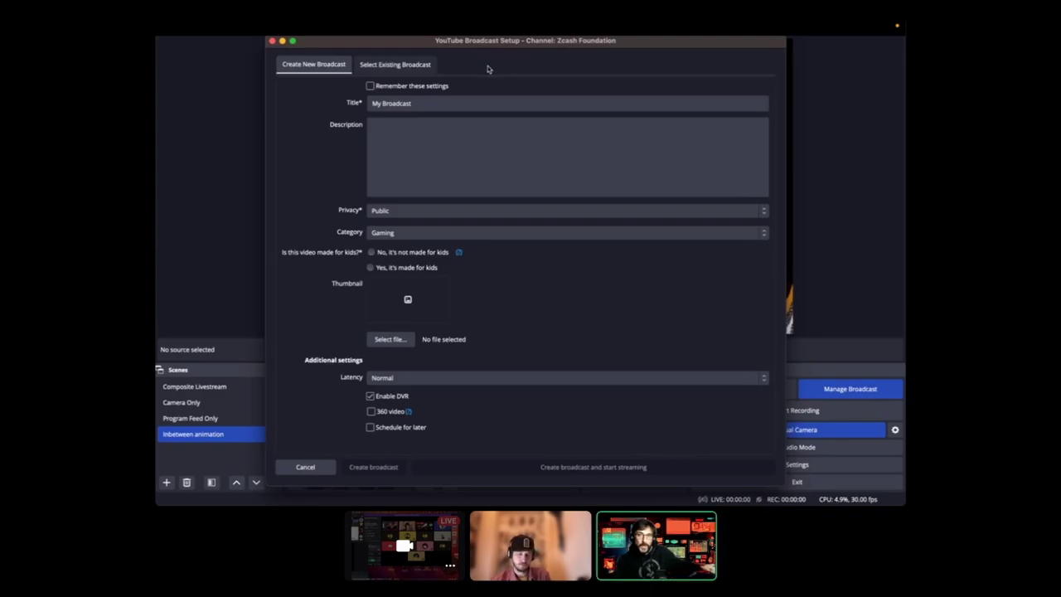
left_click(396, 71)
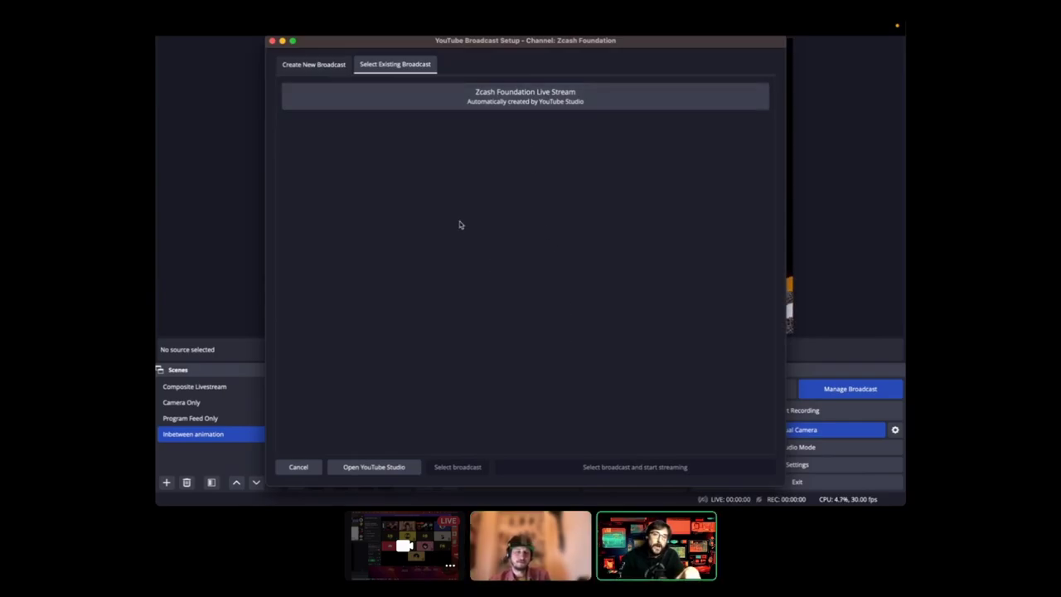
left_click(300, 64)
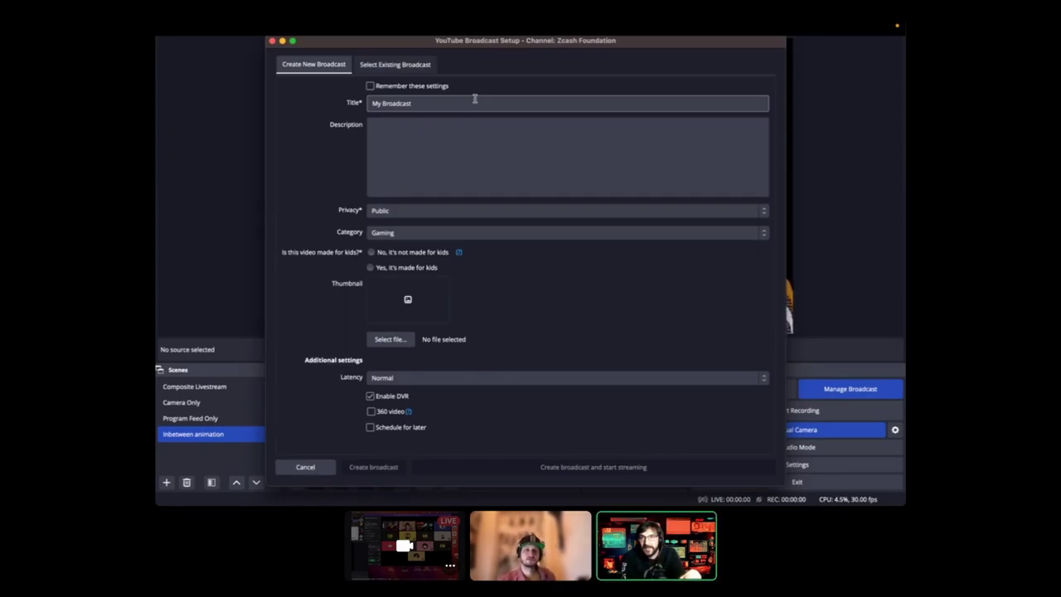
left_click_drag(498, 46, 501, 43)
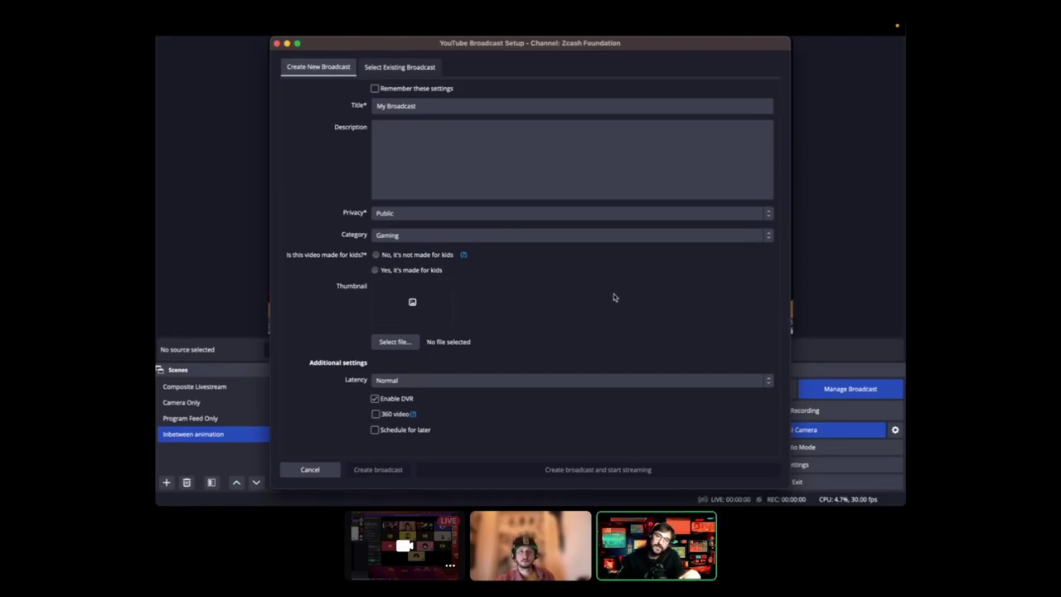
left_click(388, 70)
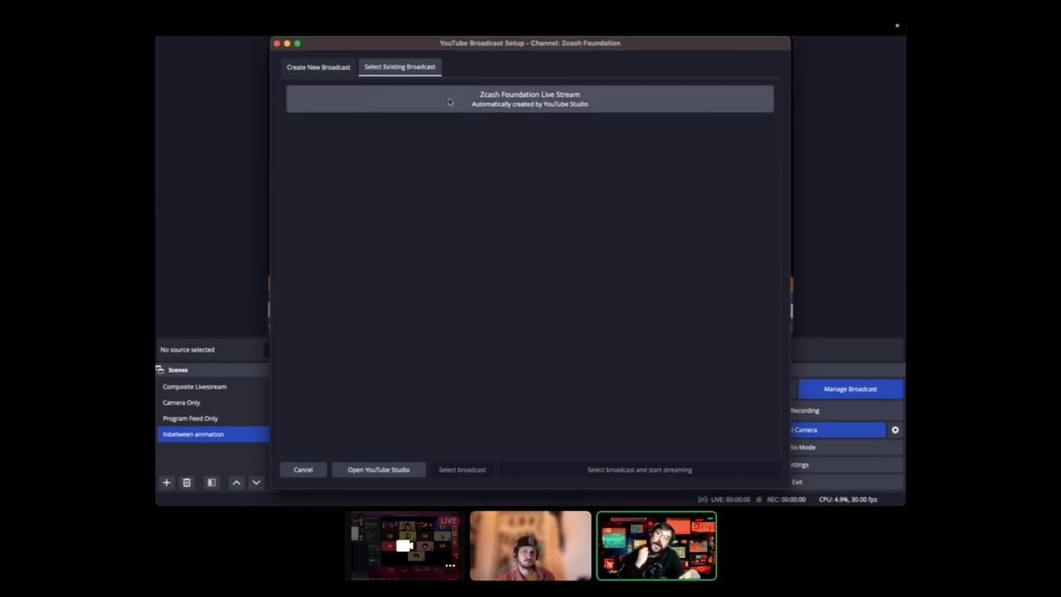
left_click(277, 43)
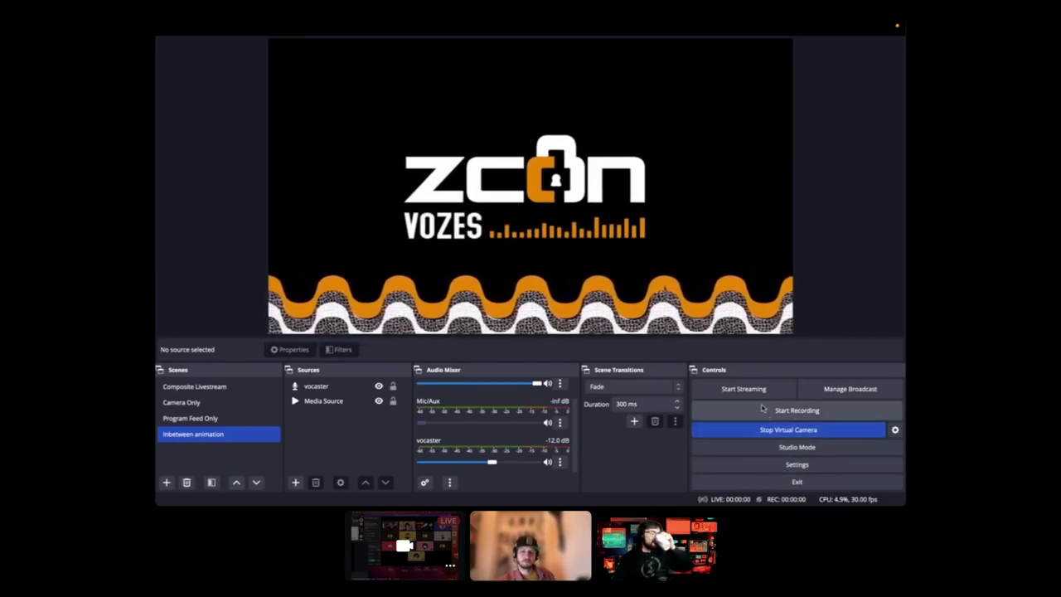
Inspect the virtual camera's output type and output selection settings and cancel the dialog.
mouse_move(164, 45)
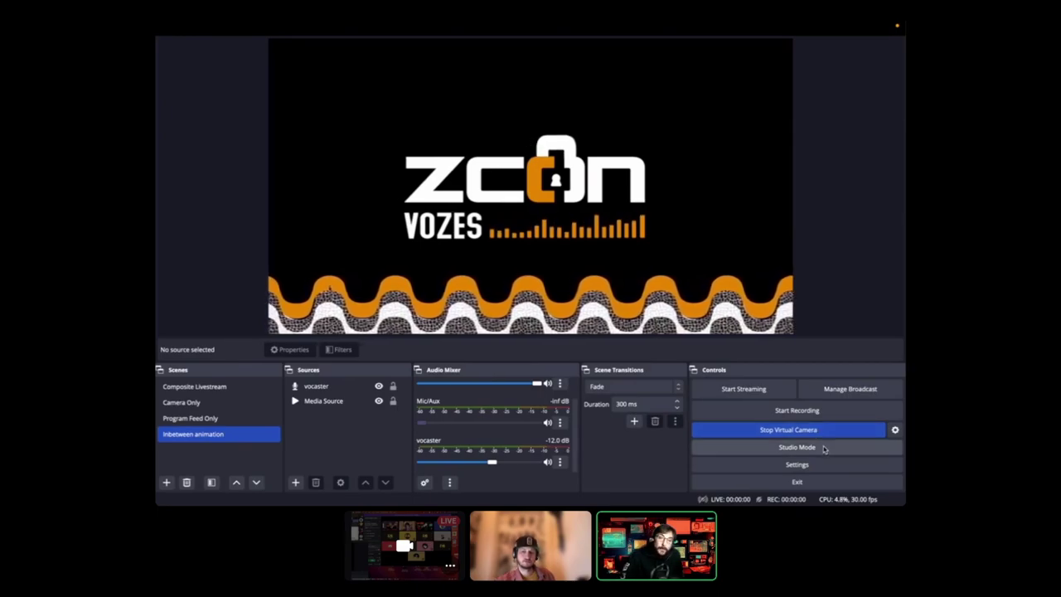
left_click(896, 431)
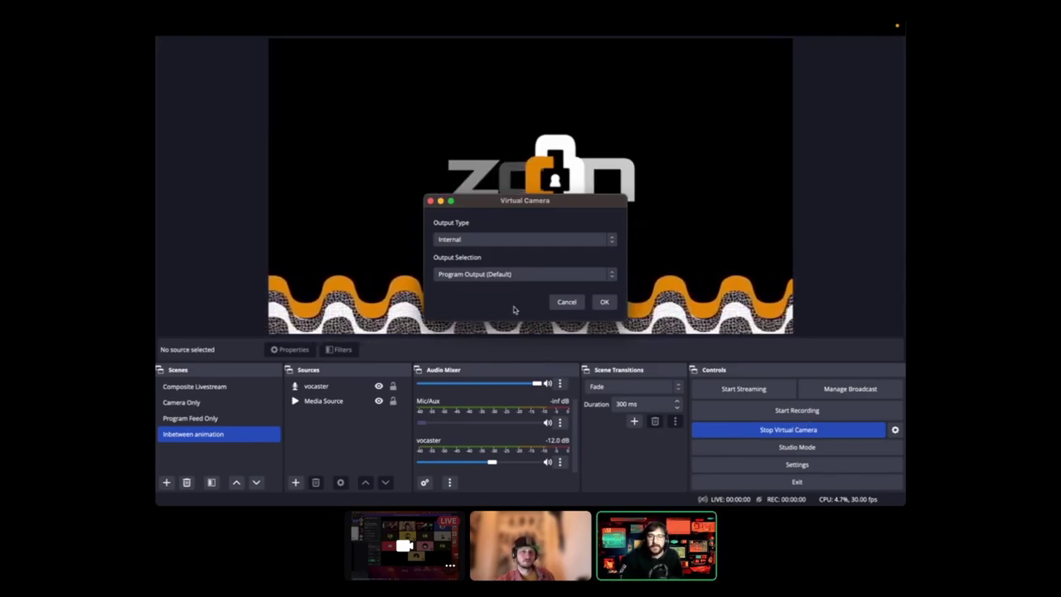
left_click(507, 241)
left_click(505, 240)
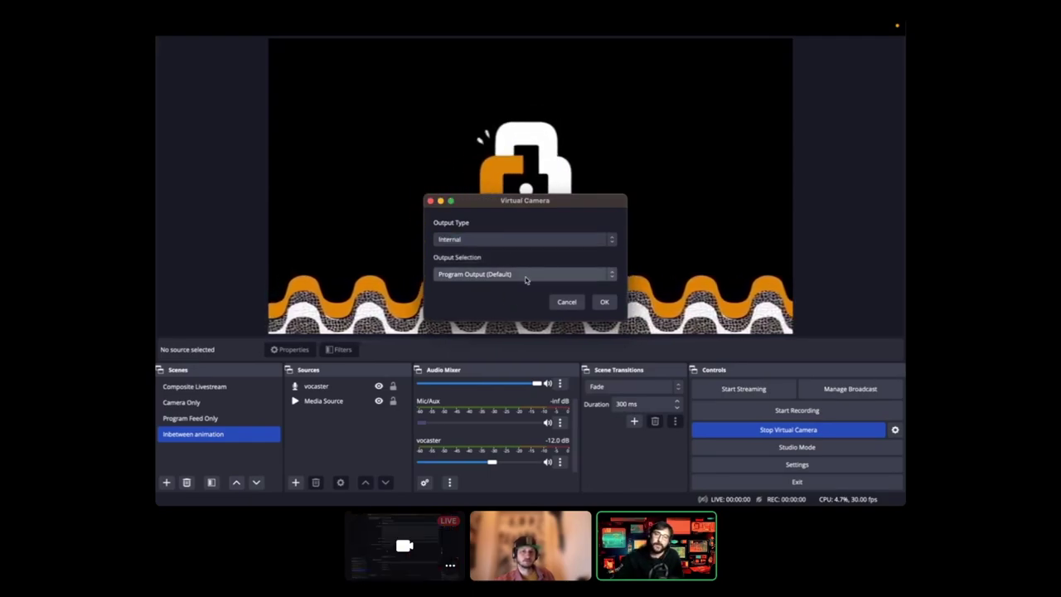
left_click(569, 303)
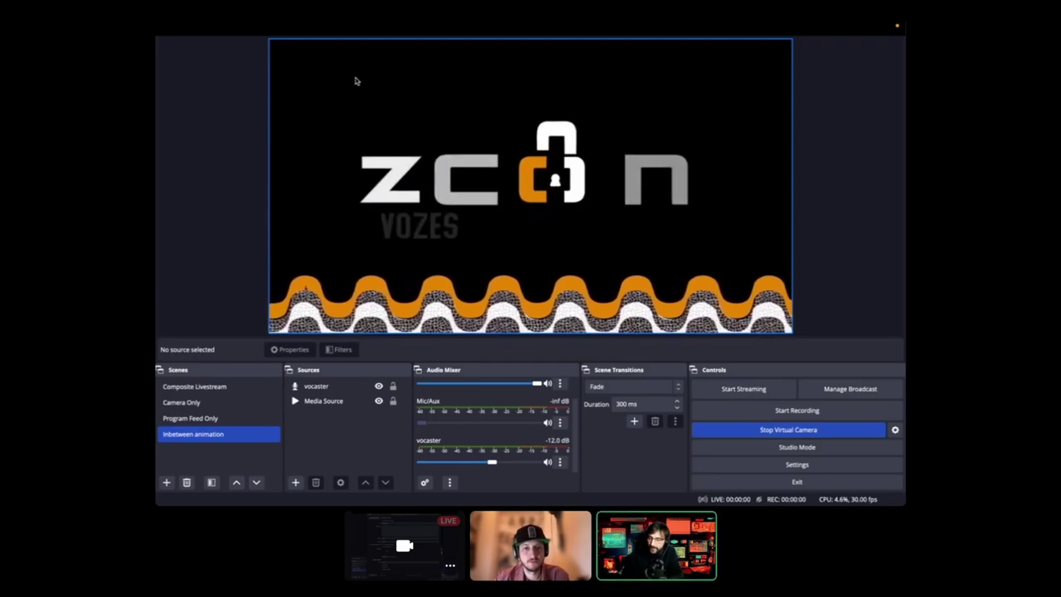
Switch from full-screen OBS to the ZF A/V Lounge call in Discord and close the ended stream.
left_click(185, 38)
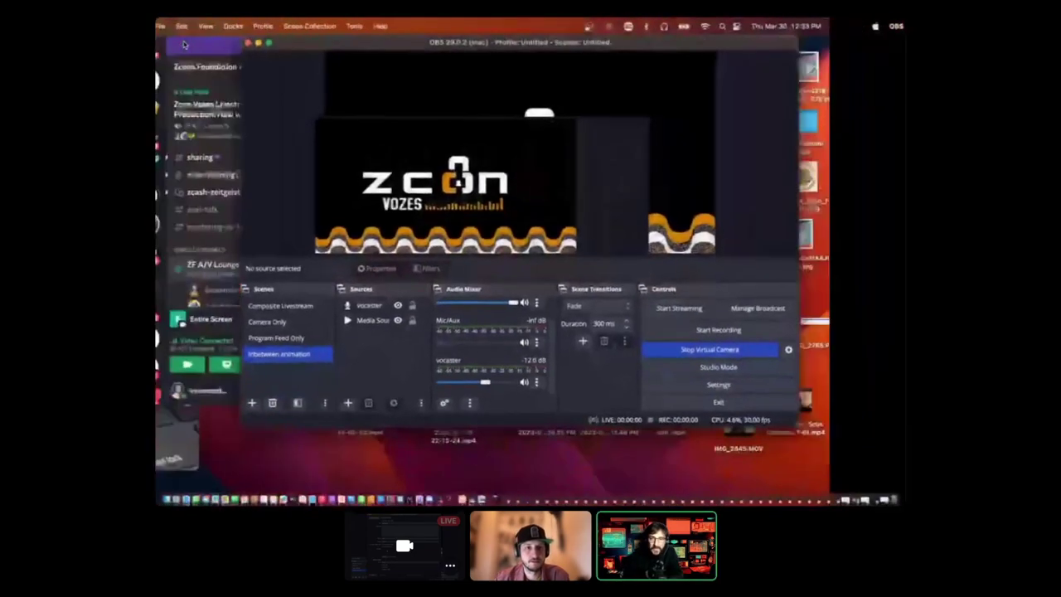
left_click_drag(614, 51, 548, 40)
left_click(796, 360)
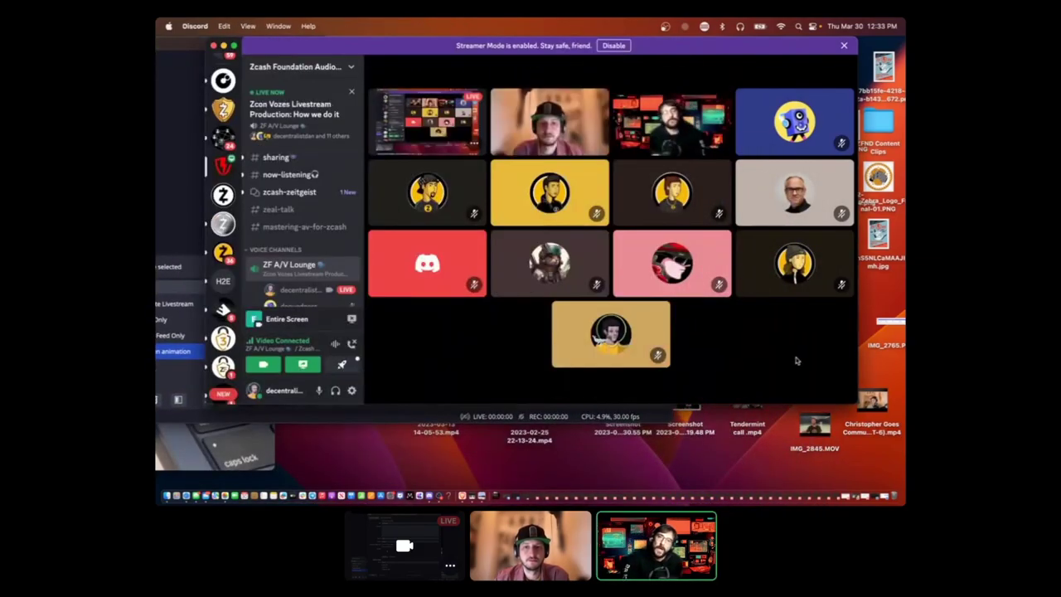
mouse_move(578, 371)
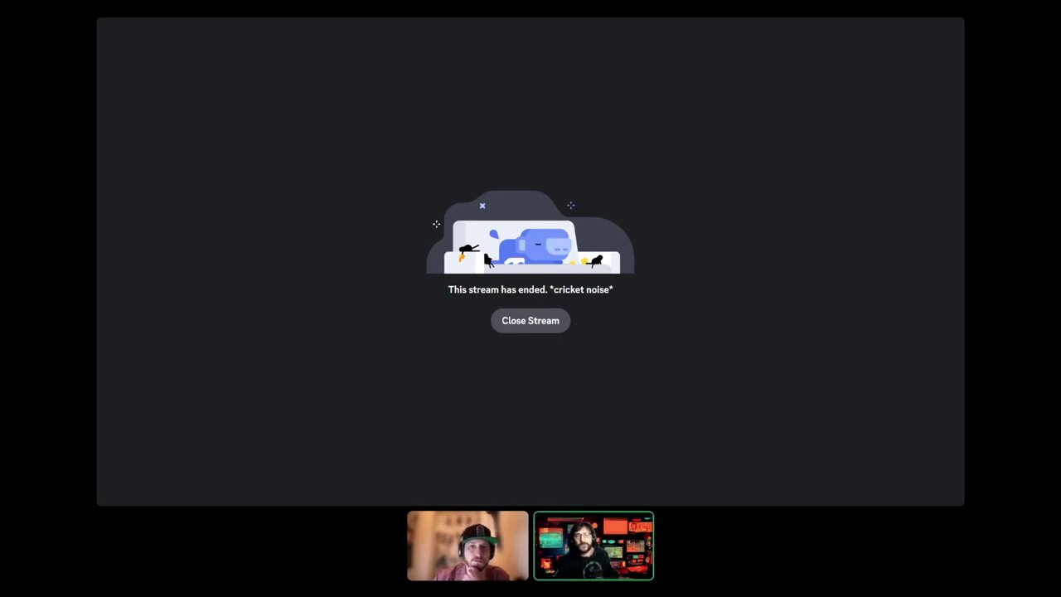
mouse_move(418, 593)
left_click(531, 320)
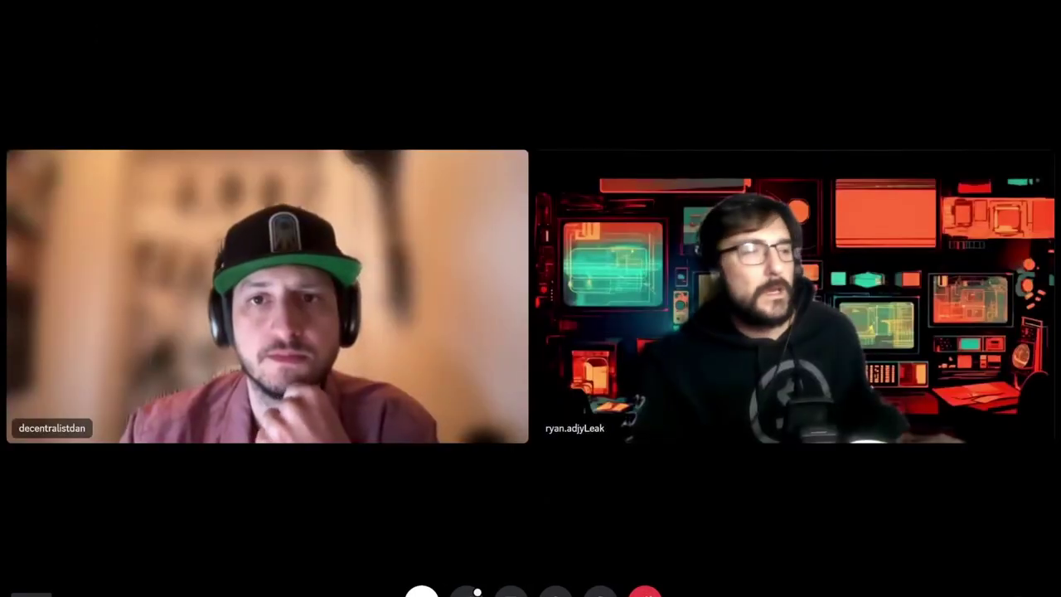
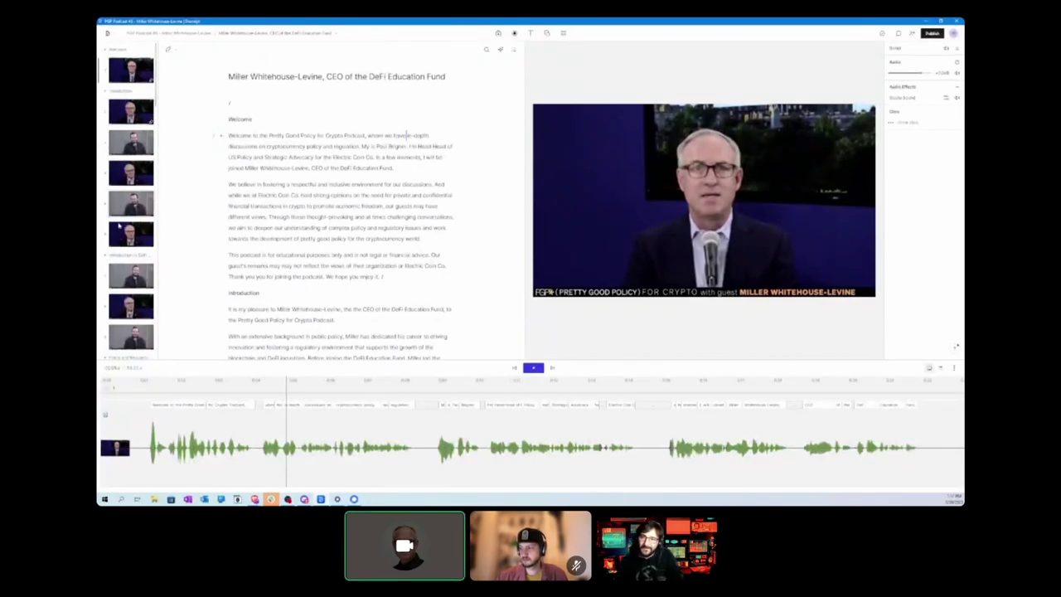
Examine the podcast project's scene thumbnails, media files and list of compositions in Descript.
scroll(128, 199, "down", 5)
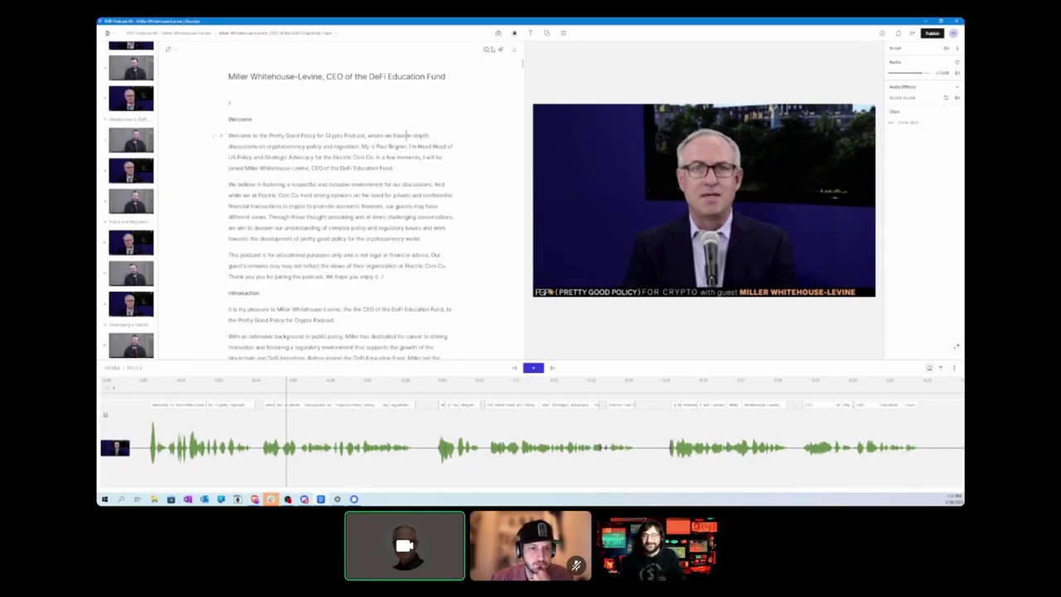
left_click(498, 33)
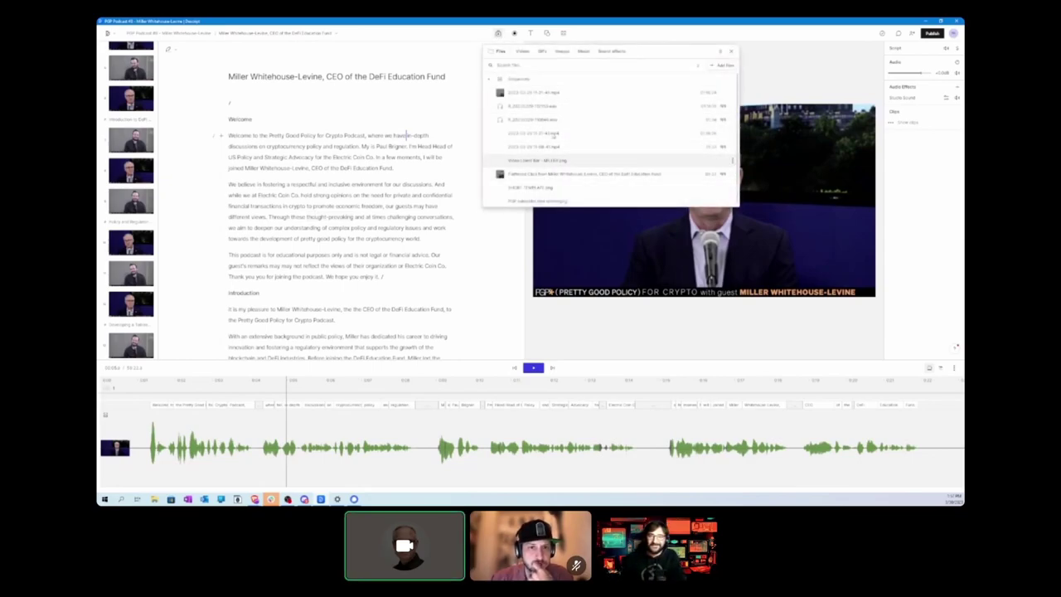
left_click(490, 80)
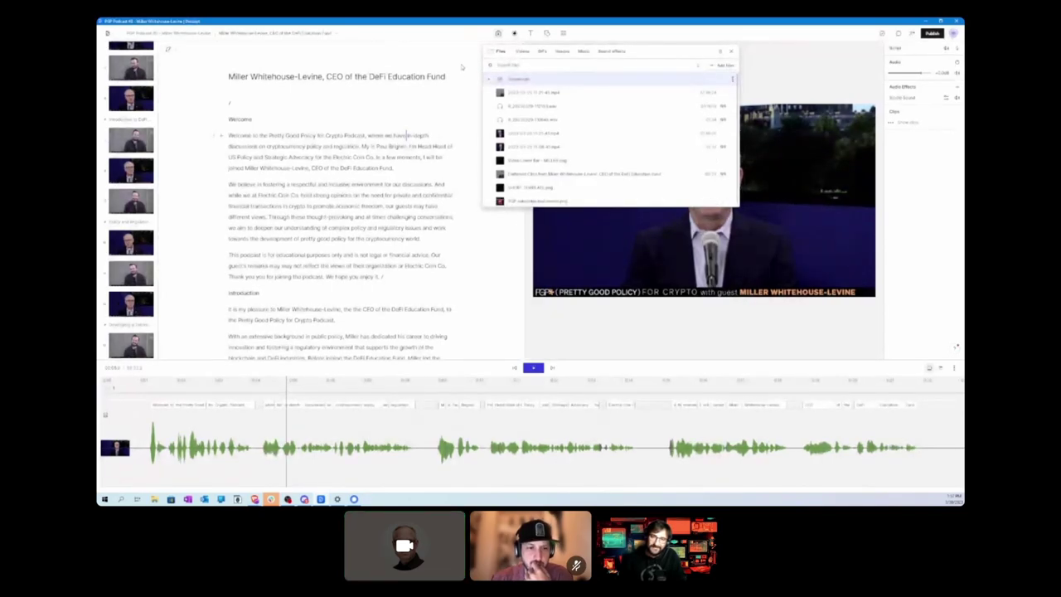
left_click(361, 41)
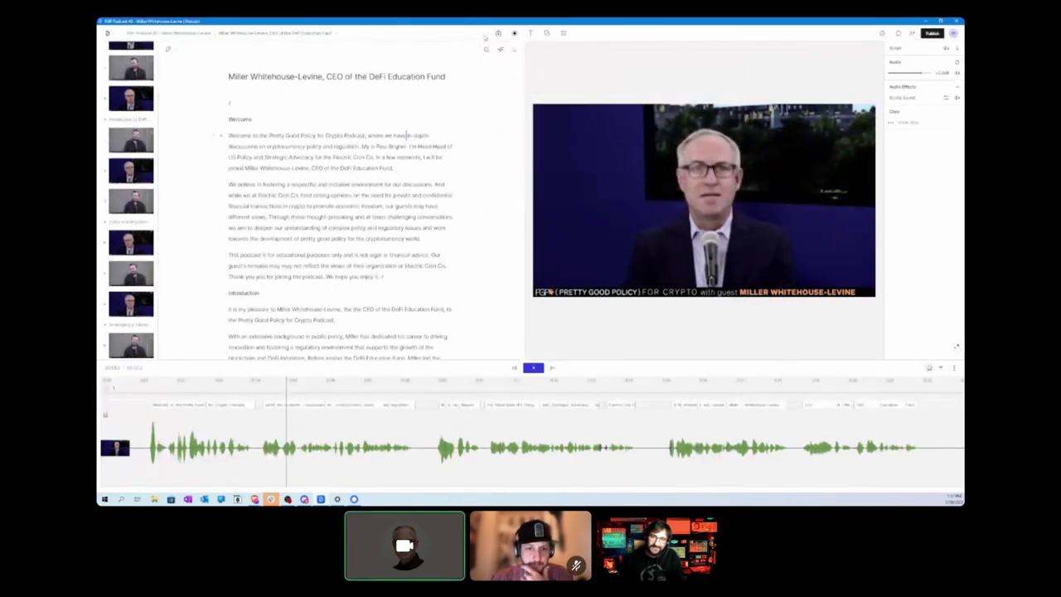
left_click(336, 36)
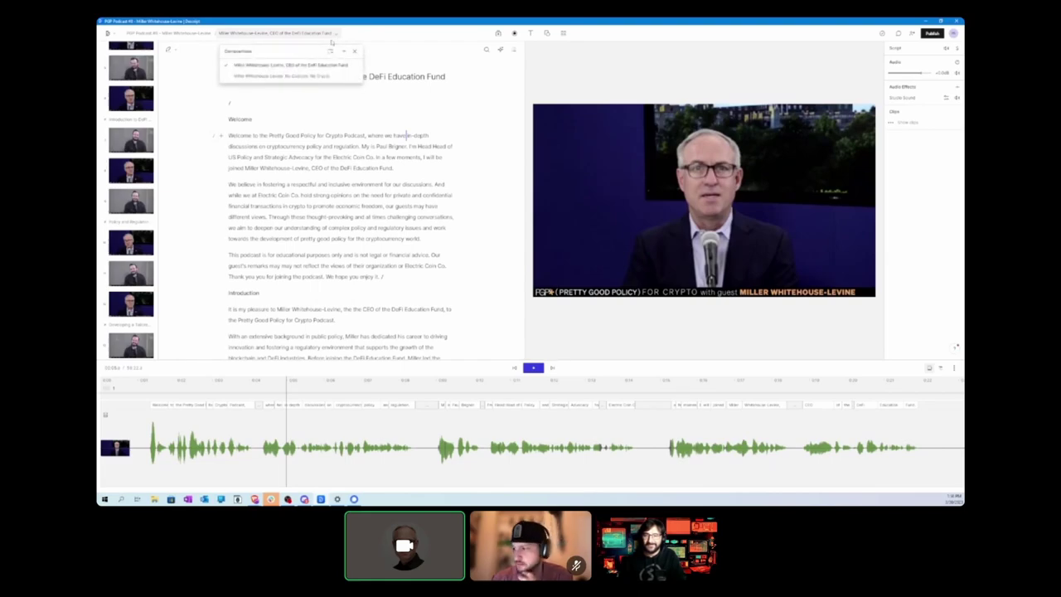
left_click(315, 123)
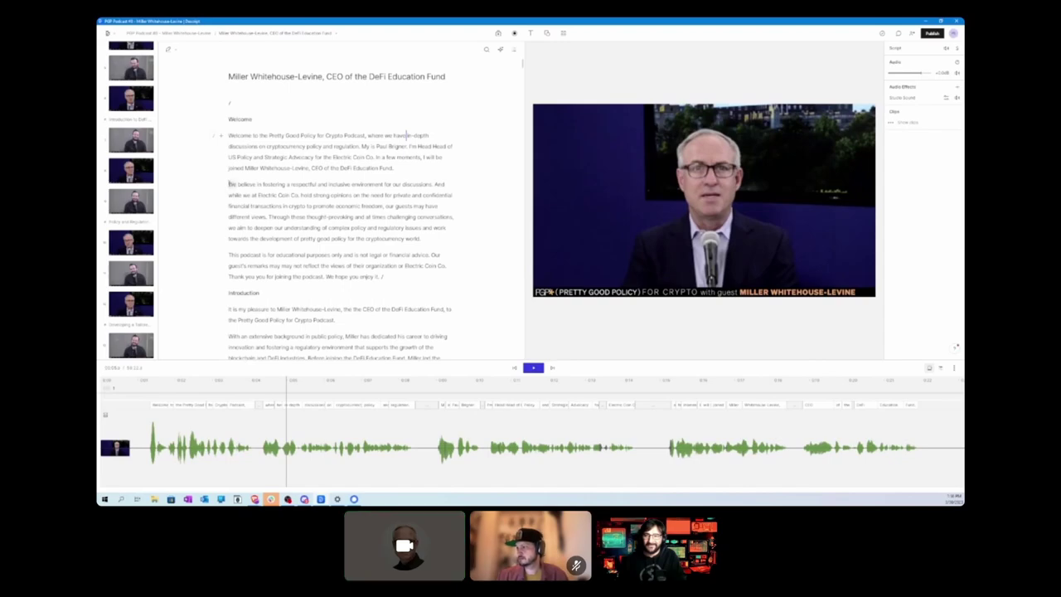
Select the script passage from "We believe in fostering" to "We hope you enjoy it" and view the options for duplicating it to another composition.
left_click_drag(229, 184, 383, 276)
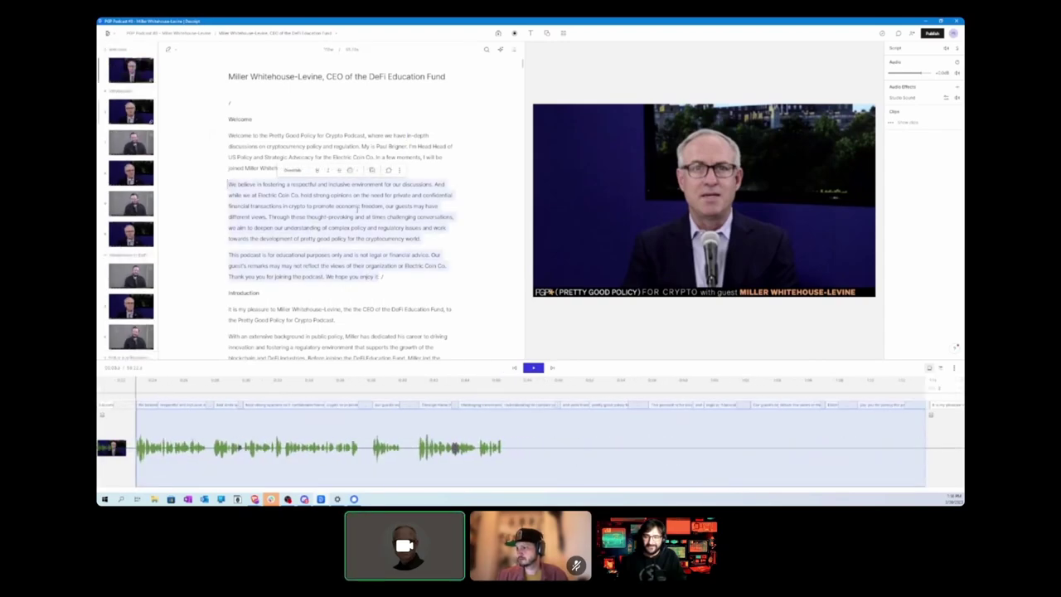
left_click(400, 171)
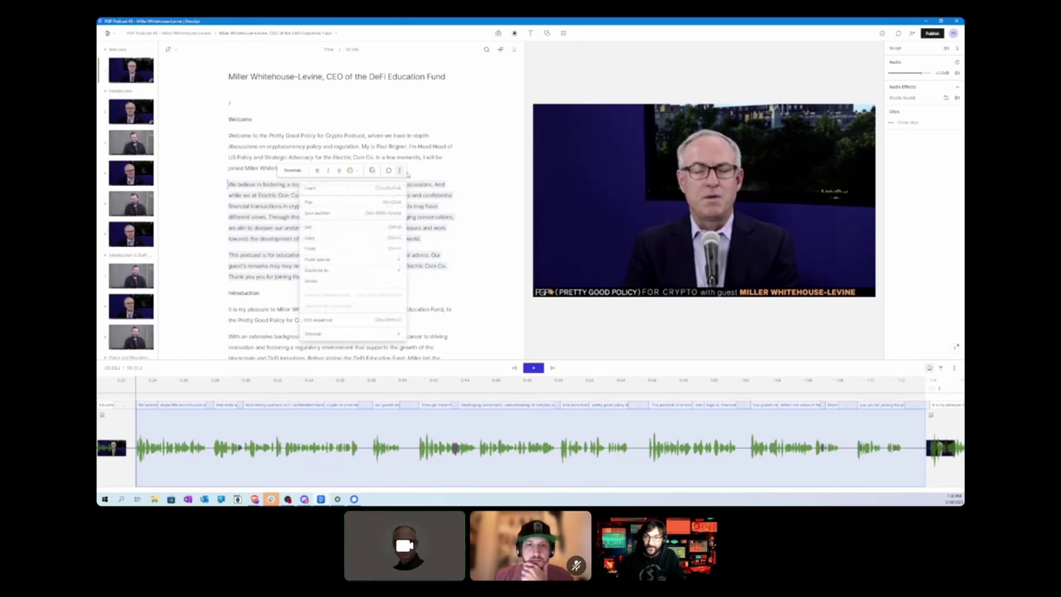
mouse_move(375, 263)
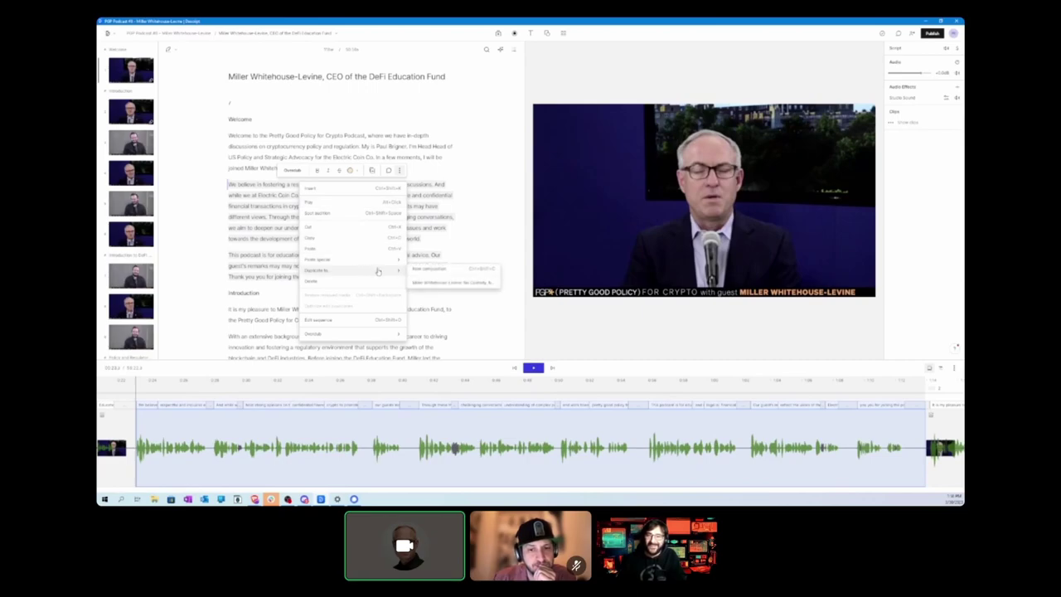
left_click(390, 58)
Open the "No Custody, No Crypto" composition and preview its vertical video at the script's "most important" and "on that ledger".
left_click(339, 34)
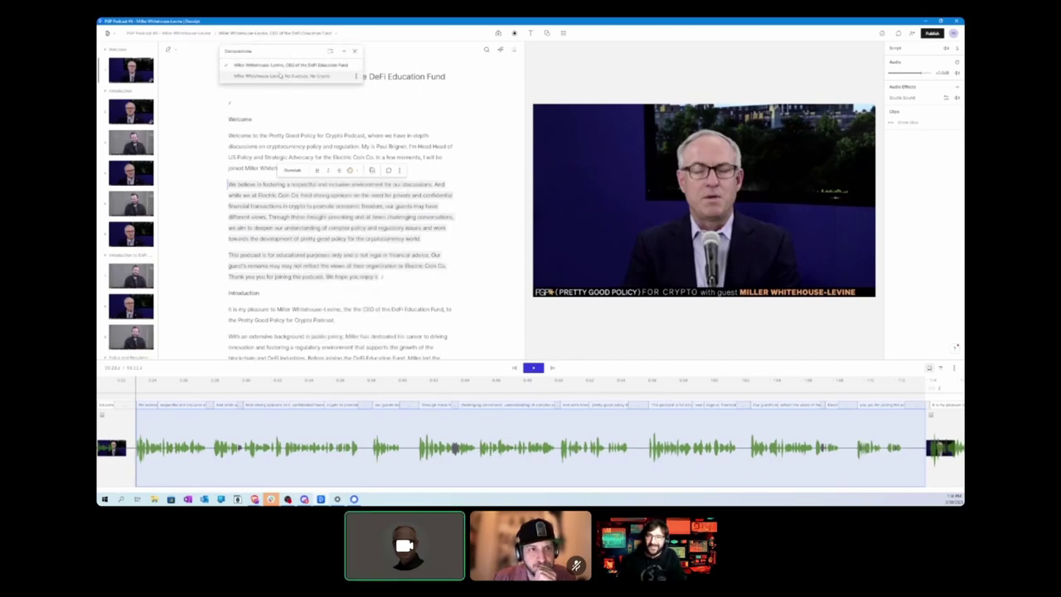
left_click(299, 75)
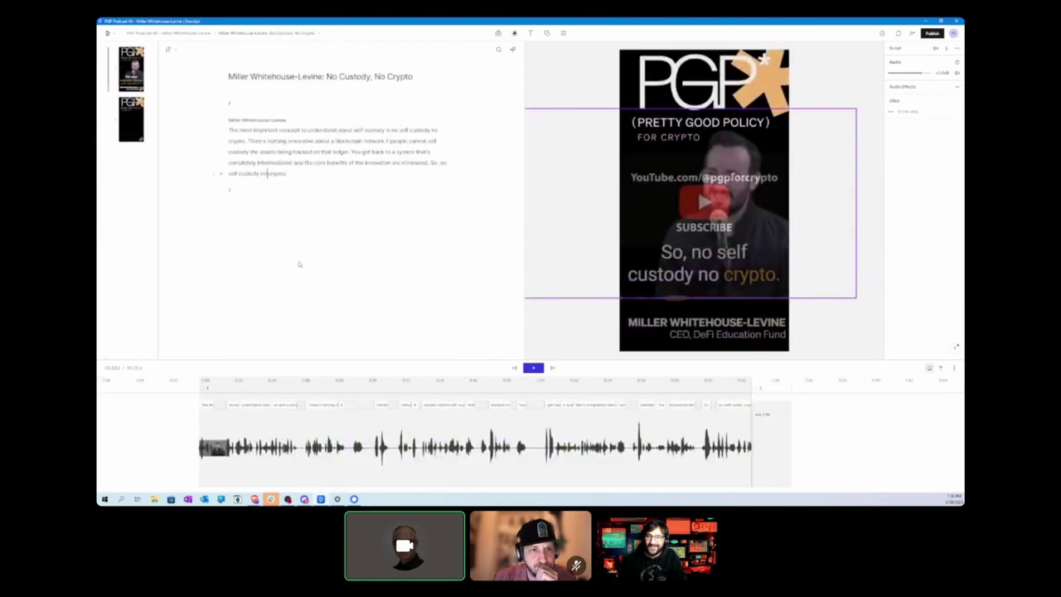
left_click(253, 130)
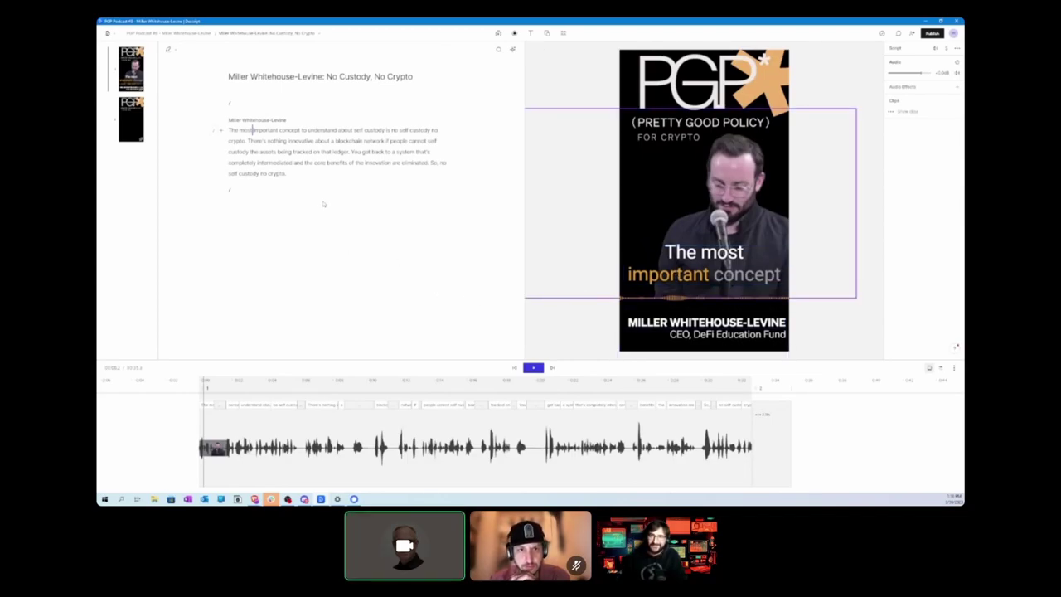
left_click(319, 152)
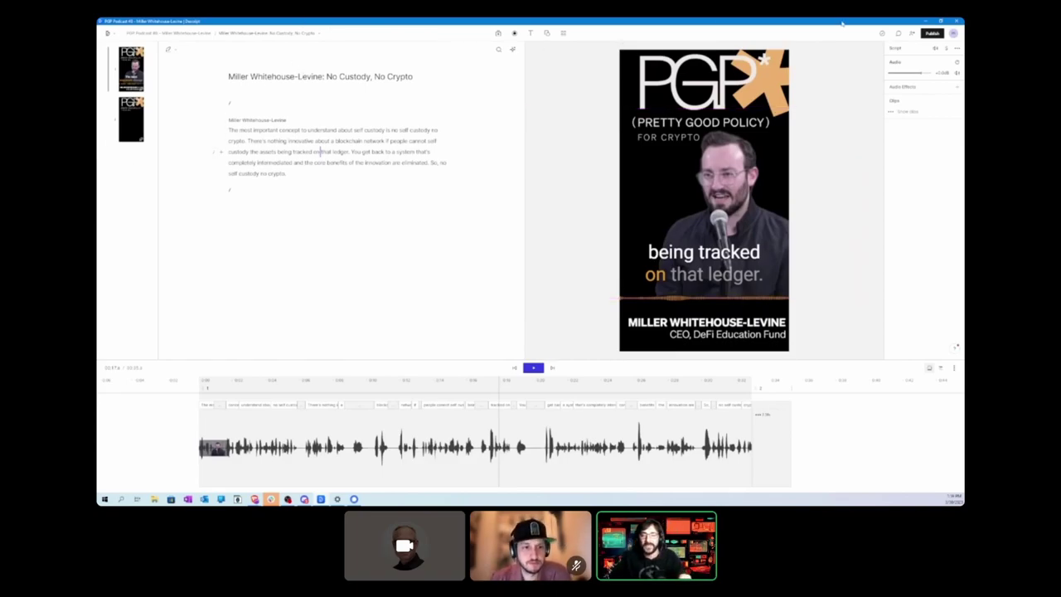
Switch to the PGP* for Crypto channel page on YouTube and look over its podcast and clips playlists.
left_click(941, 21)
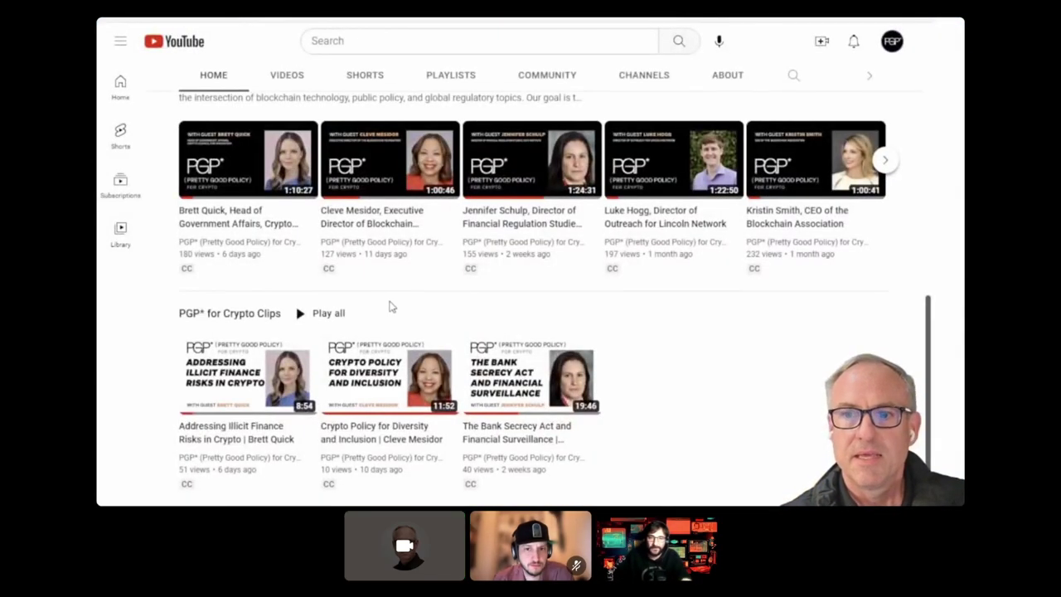
scroll(456, 410, "up", 1)
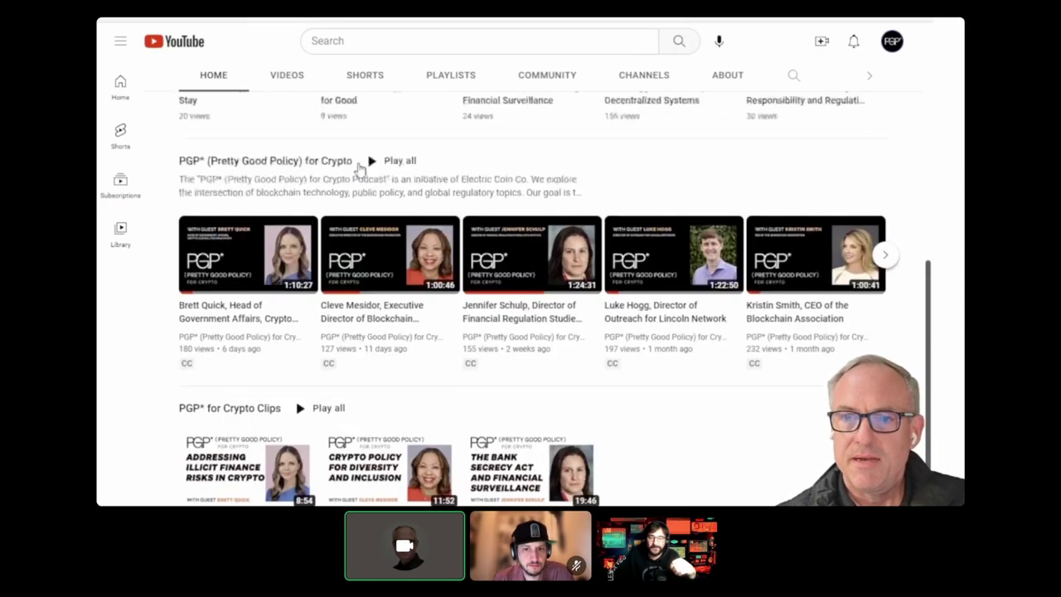
scroll(274, 431, "down", 1)
mouse_move(248, 157)
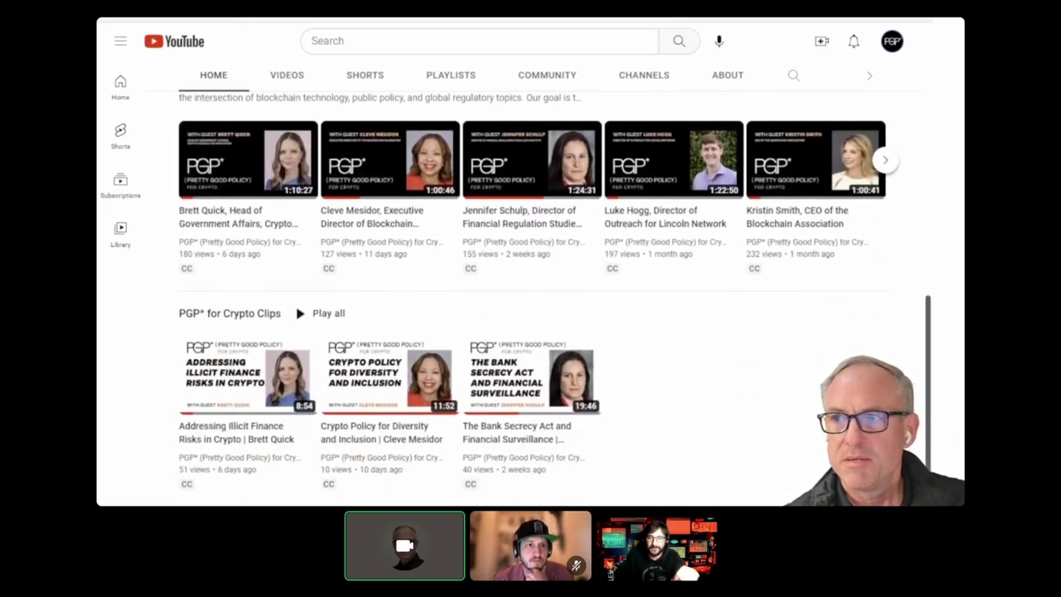
Open YouTube Studio for the PGP* for Crypto channel and go to its content section.
left_click(655, 76)
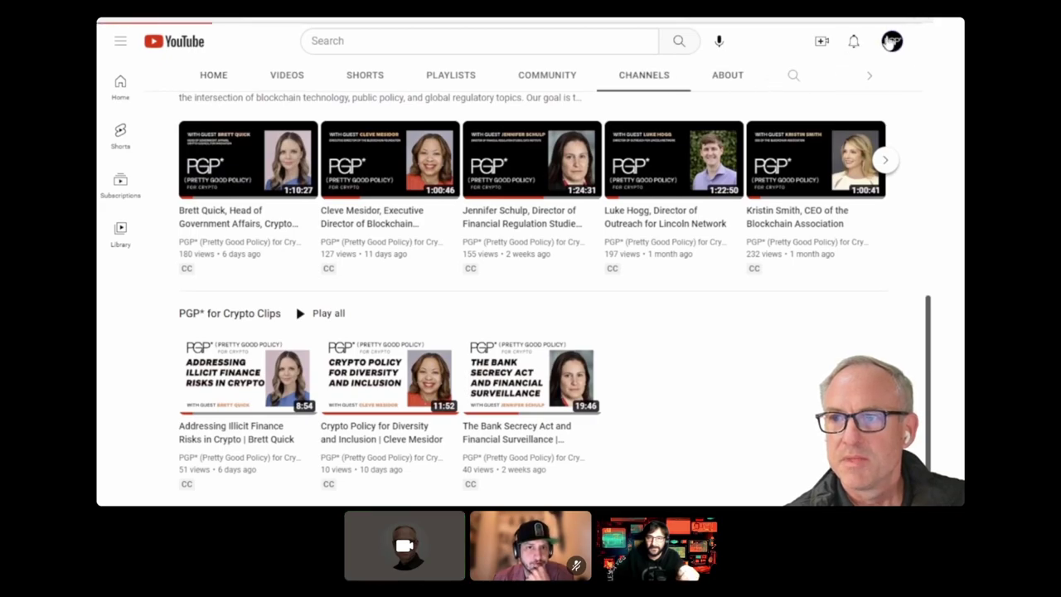
left_click(893, 42)
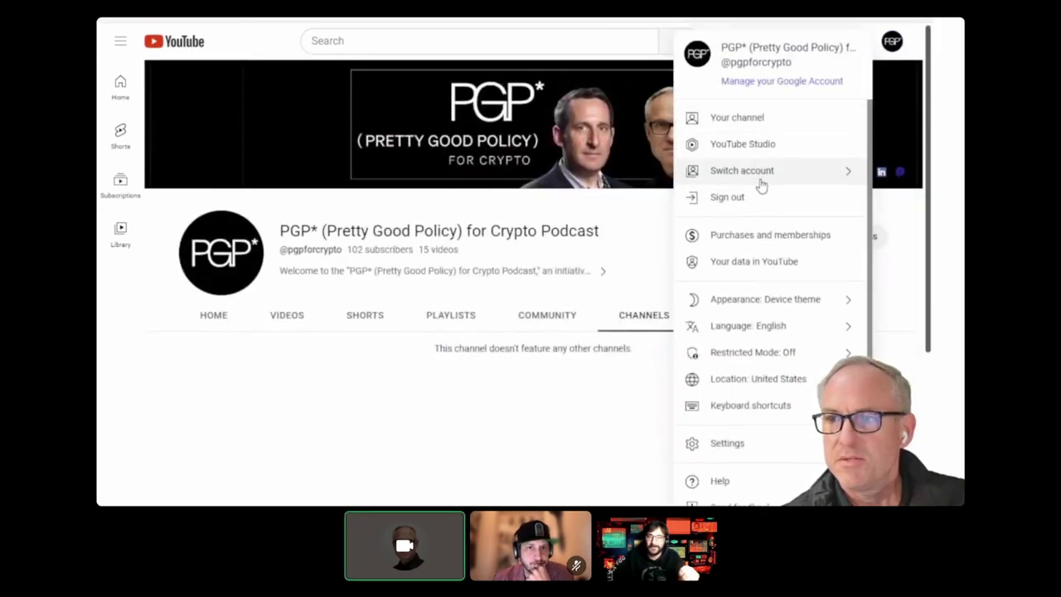
left_click(750, 146)
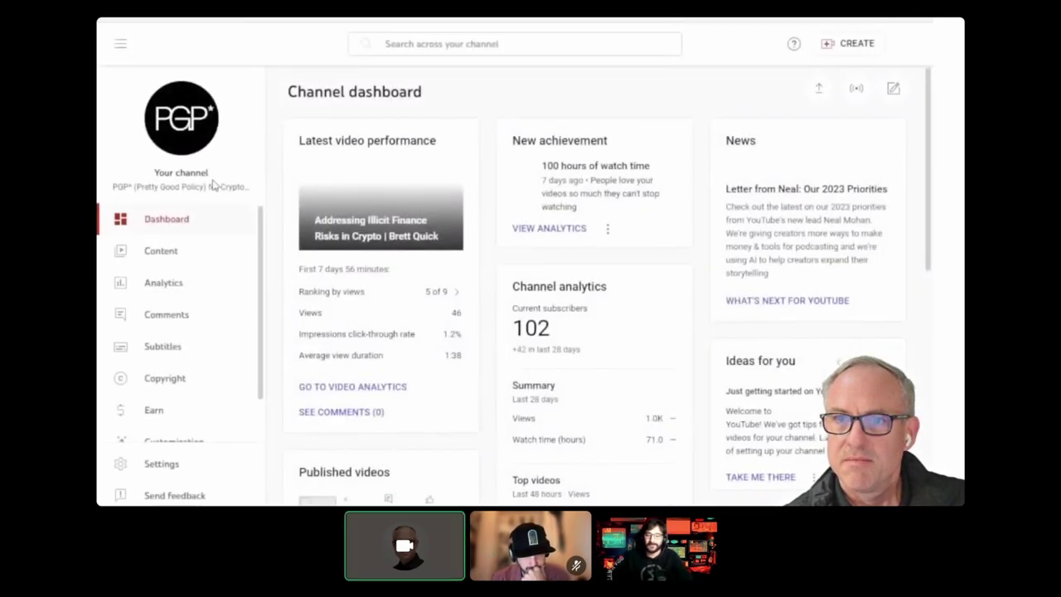
left_click(164, 252)
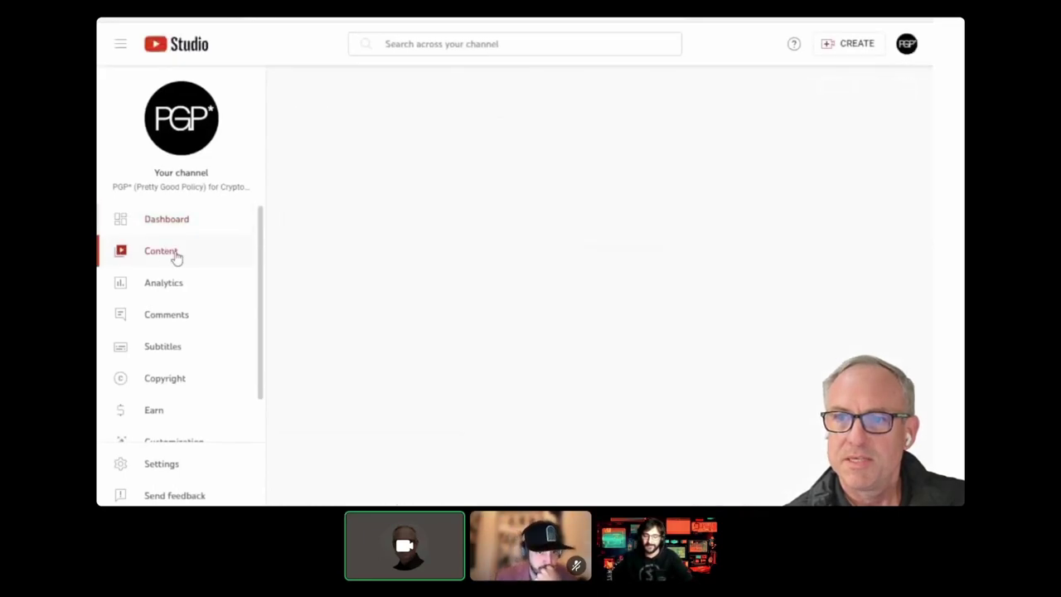
Open the channel's subtitles list and look through its videos up to the last page.
left_click(173, 352)
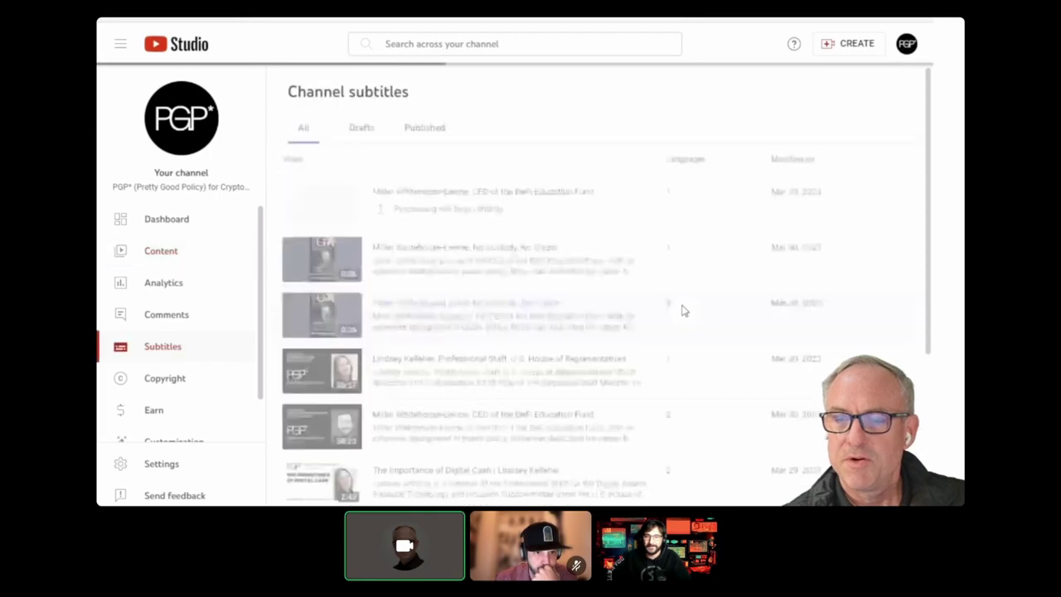
scroll(732, 348, "down", 5)
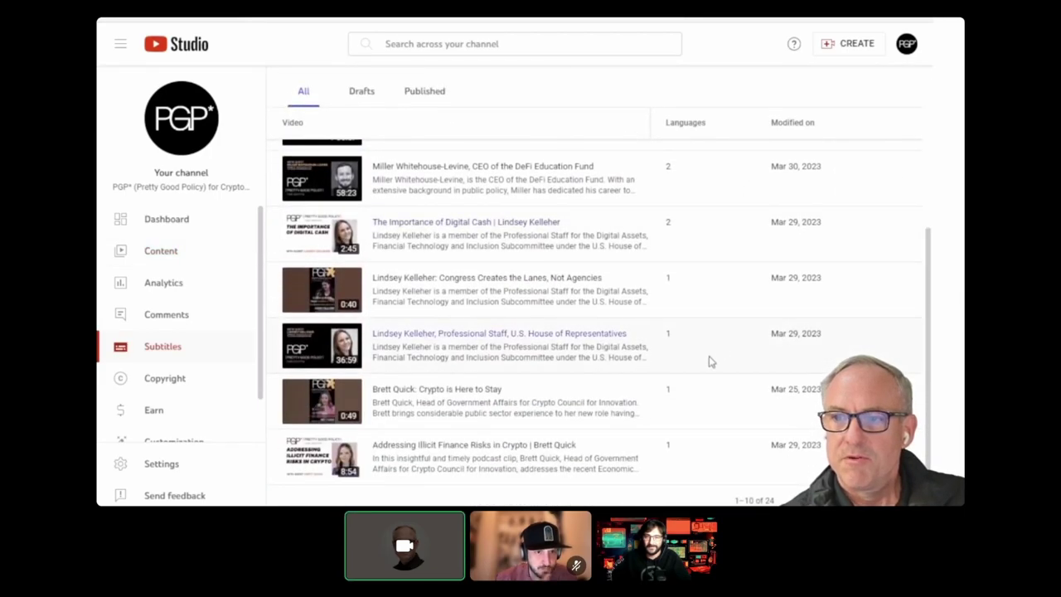
scroll(705, 363, "up", 5)
scroll(639, 330, "down", 1)
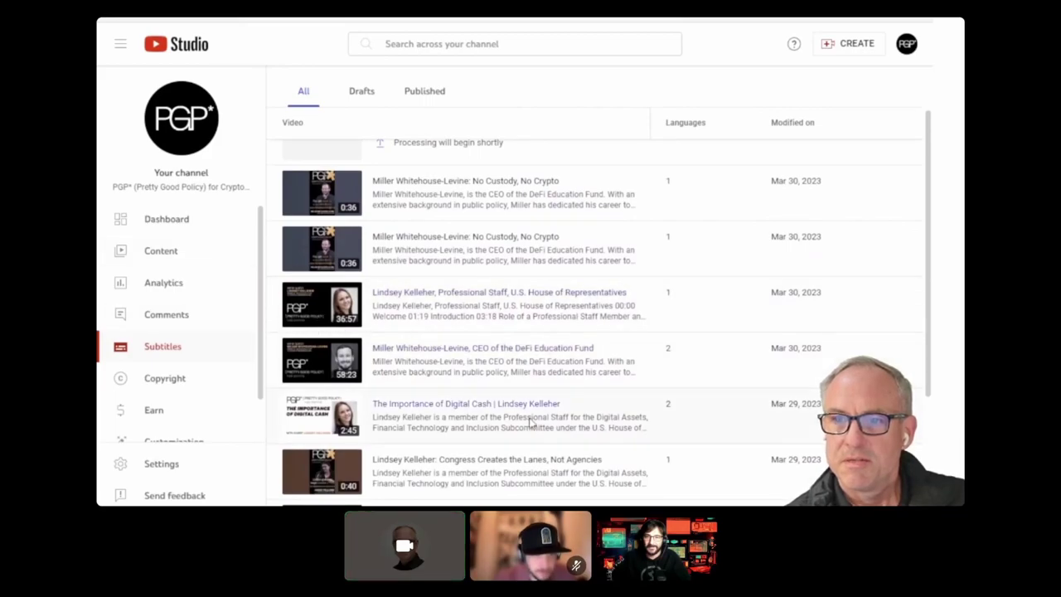
scroll(642, 474, "down", 3)
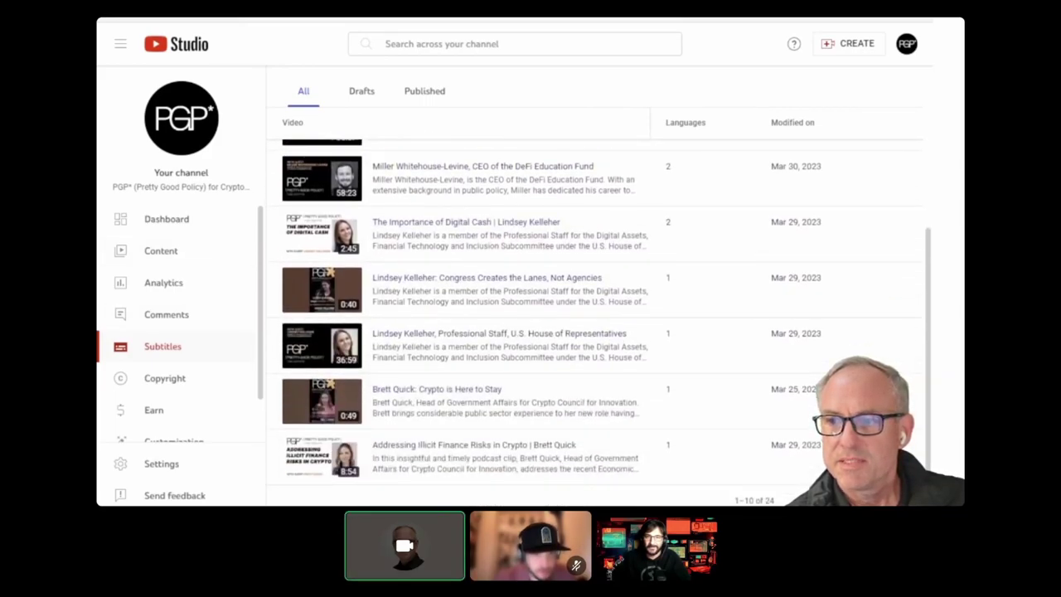
left_click(875, 500)
left_click(875, 500)
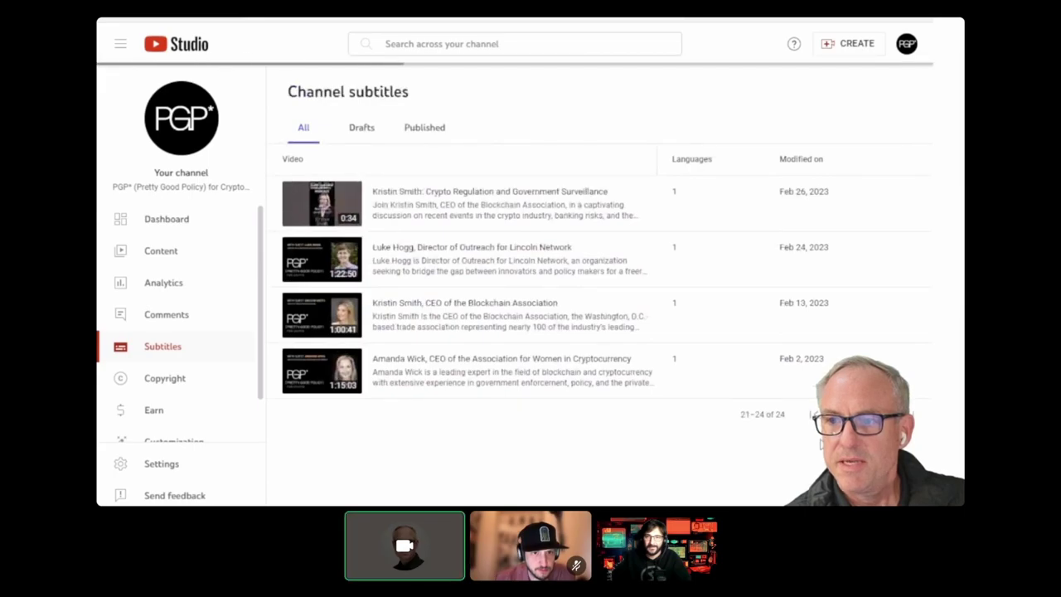